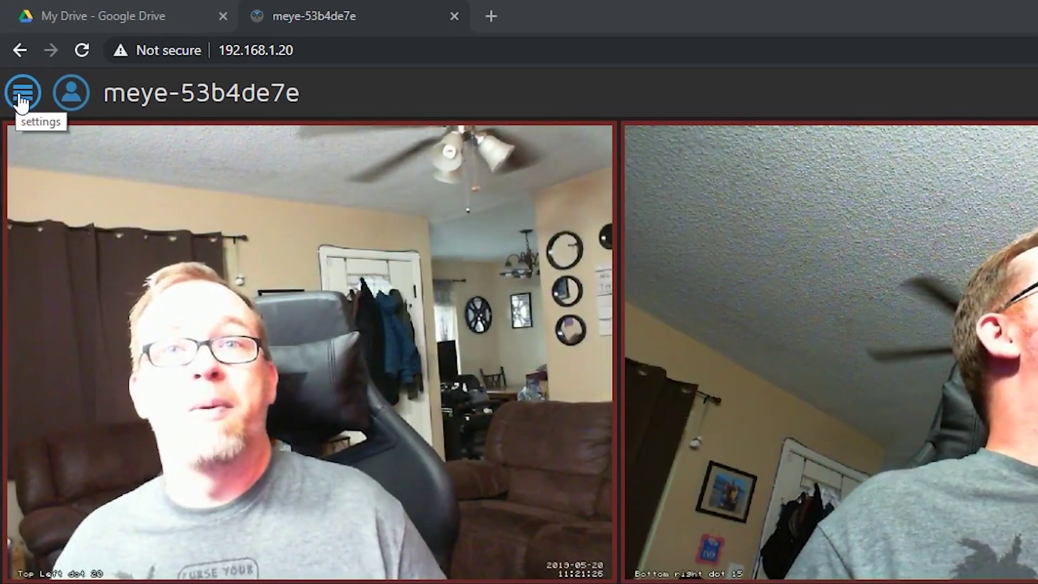
# - Switch the motionEye settings panel from Camera3 to the Top Left dot 20 camera
pyautogui.click(23, 93)
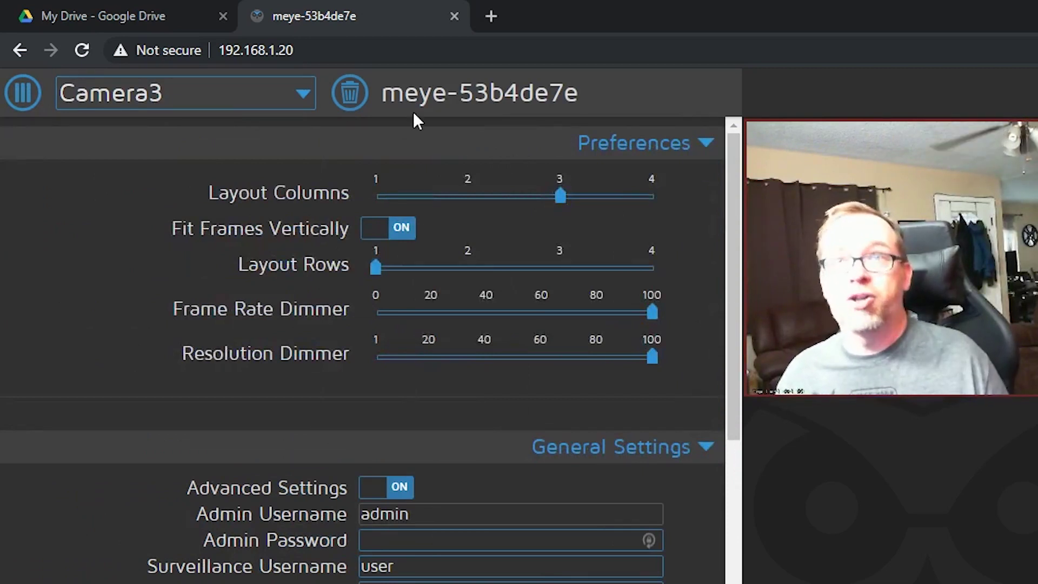
pyautogui.click(165, 103)
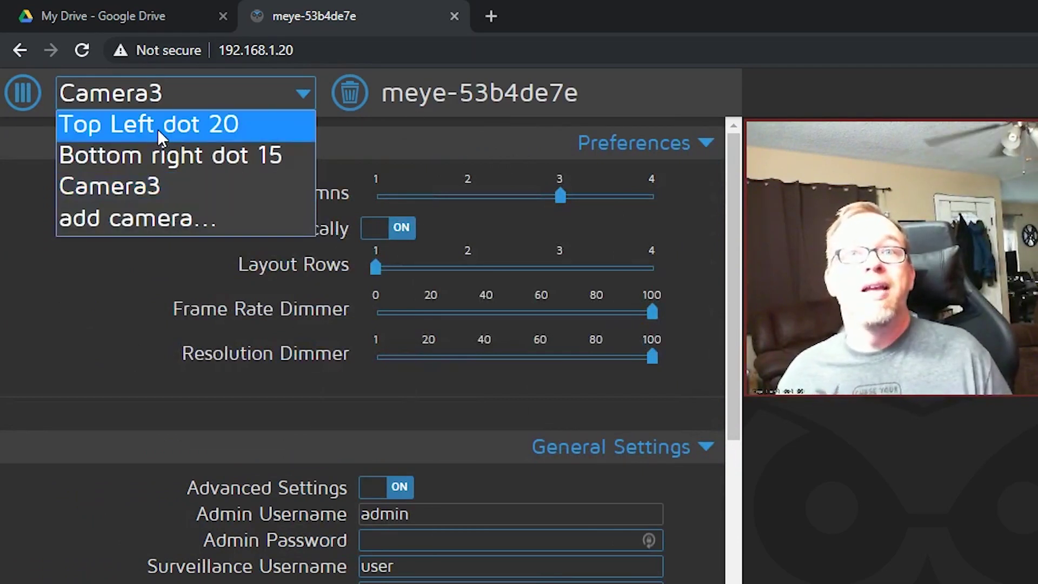
pyautogui.click(170, 125)
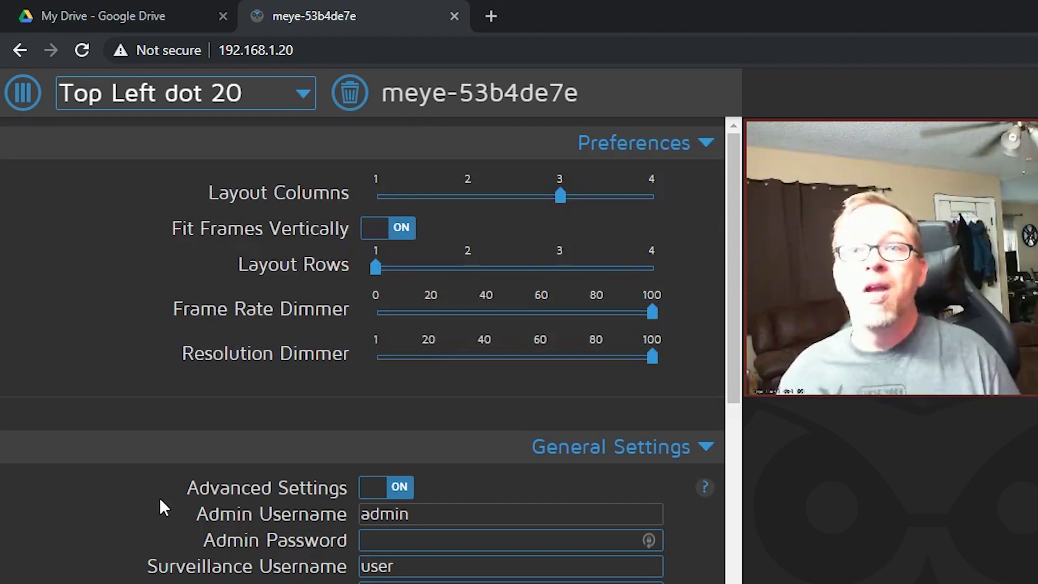
# - Expand the File Storage section of the Top Left dot 20 camera settings
pyautogui.scroll(-12, 160, 499)
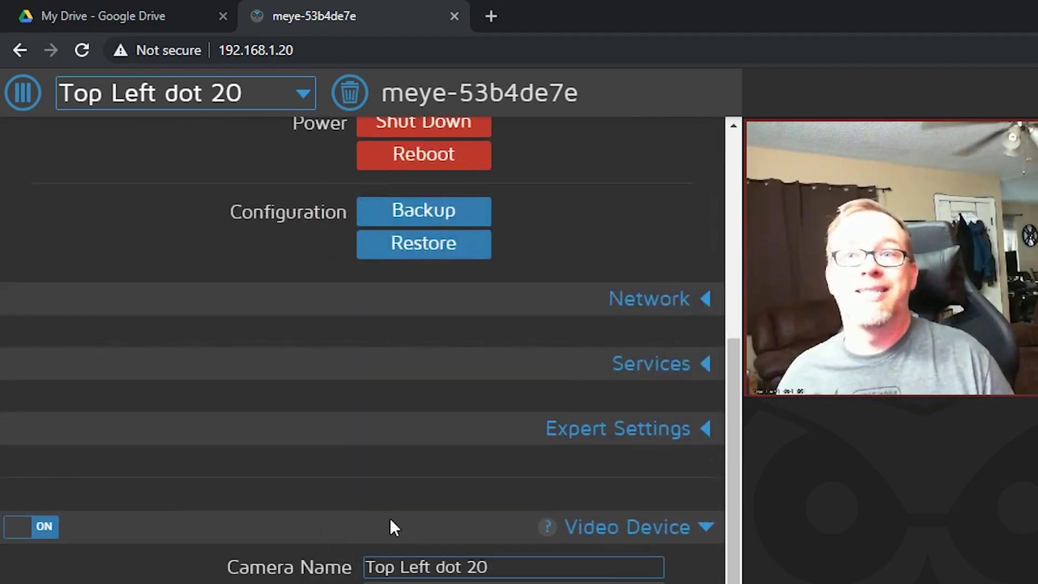
pyautogui.click(258, 512)
pyautogui.scroll(-3, 258, 512)
pyautogui.click(595, 400)
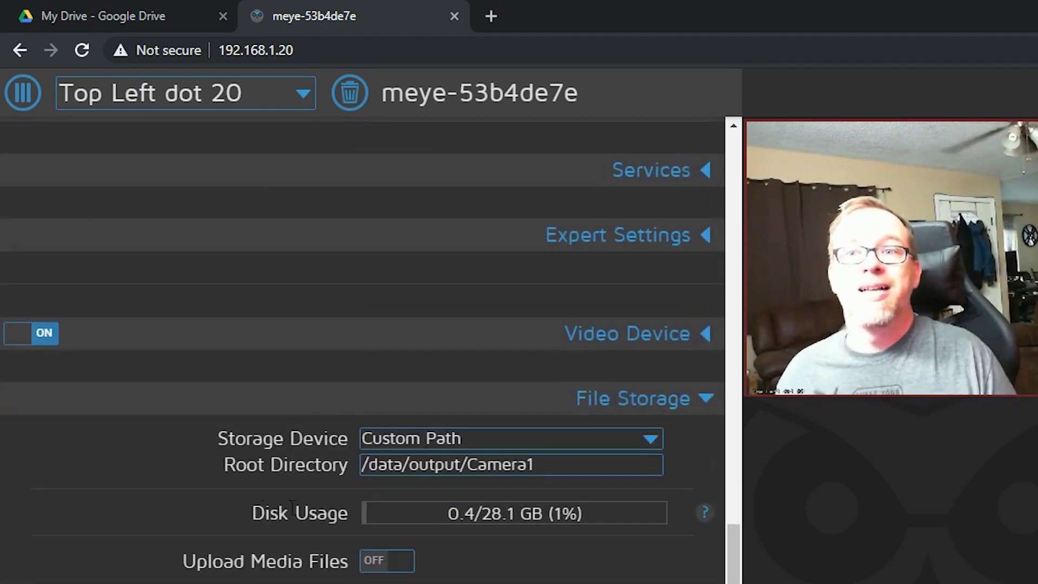
pyautogui.click(676, 399)
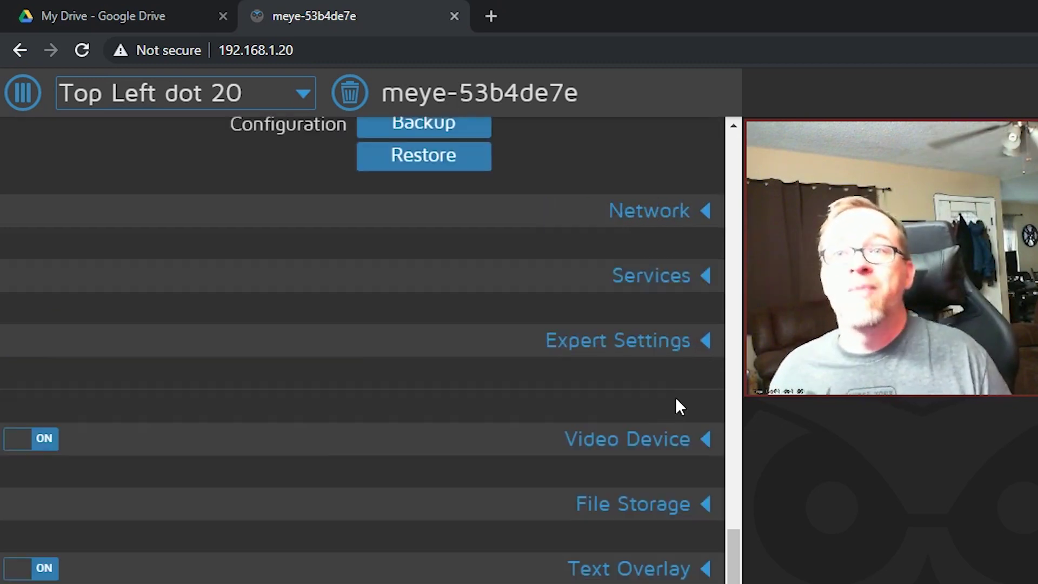
pyautogui.click(633, 511)
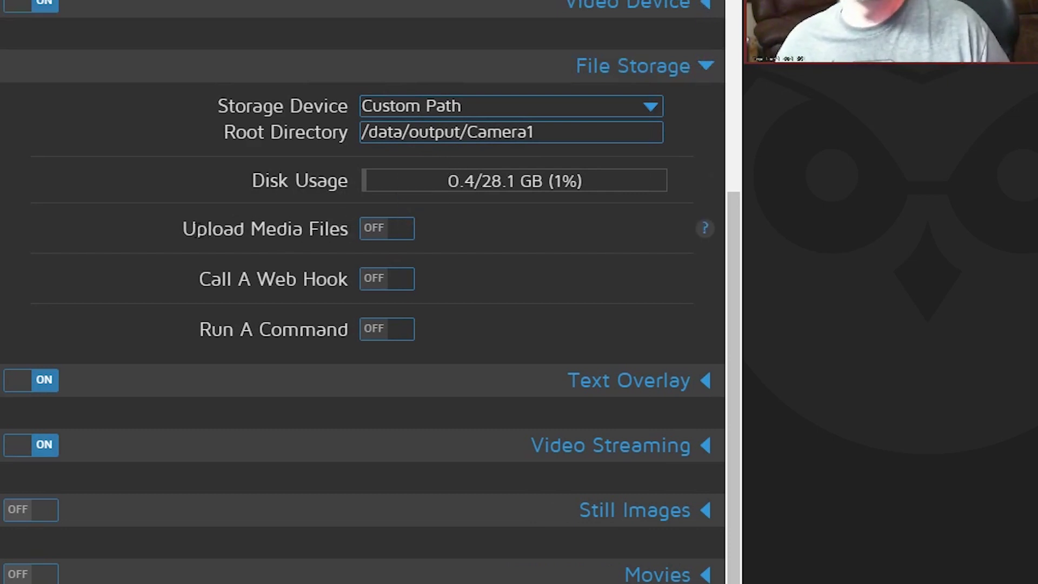
# - Turn Upload Media Files on and choose Google Drive as the upload service
pyautogui.click(383, 239)
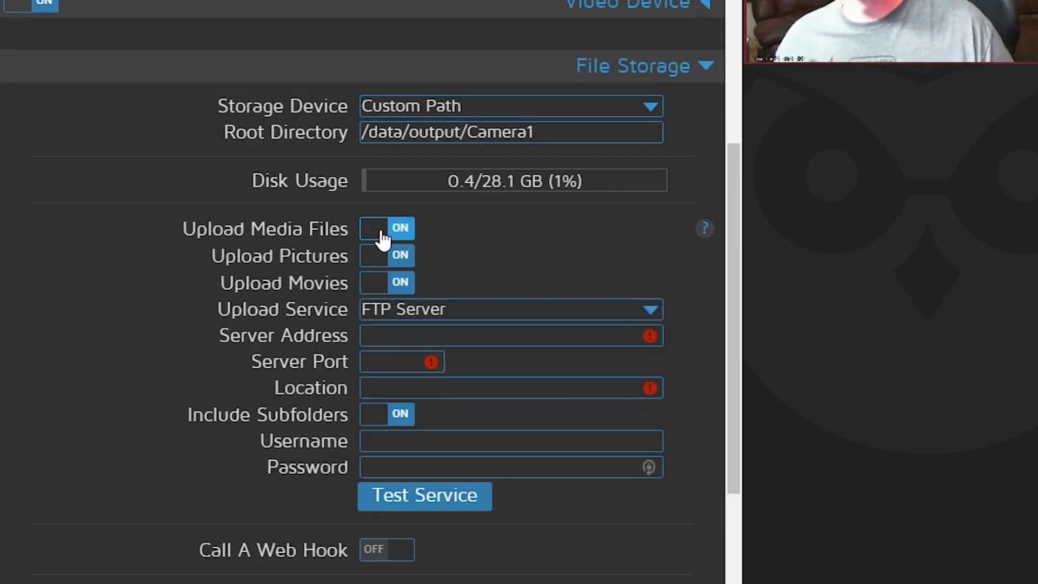
pyautogui.click(369, 317)
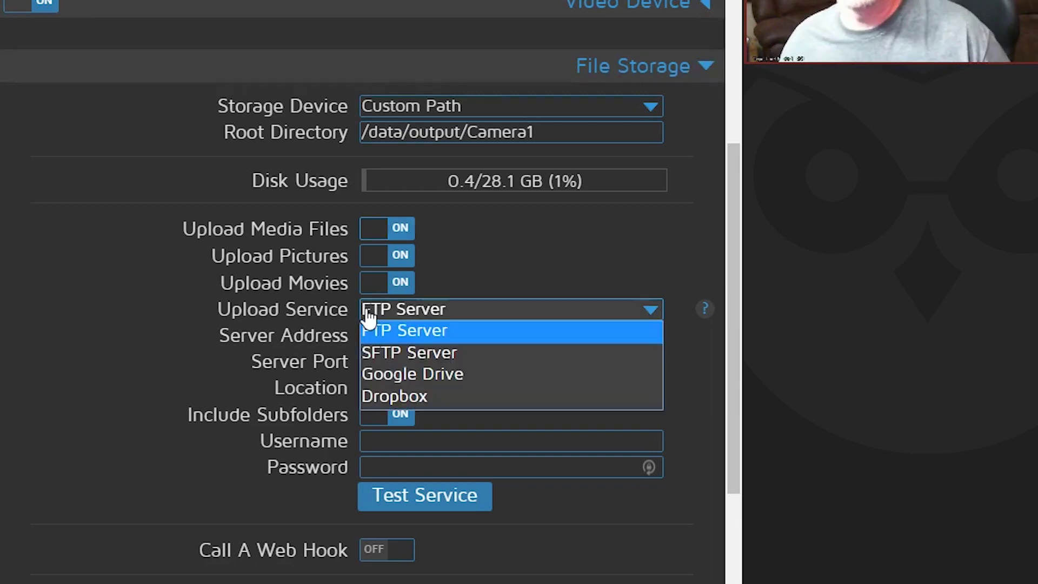
pyautogui.click(377, 372)
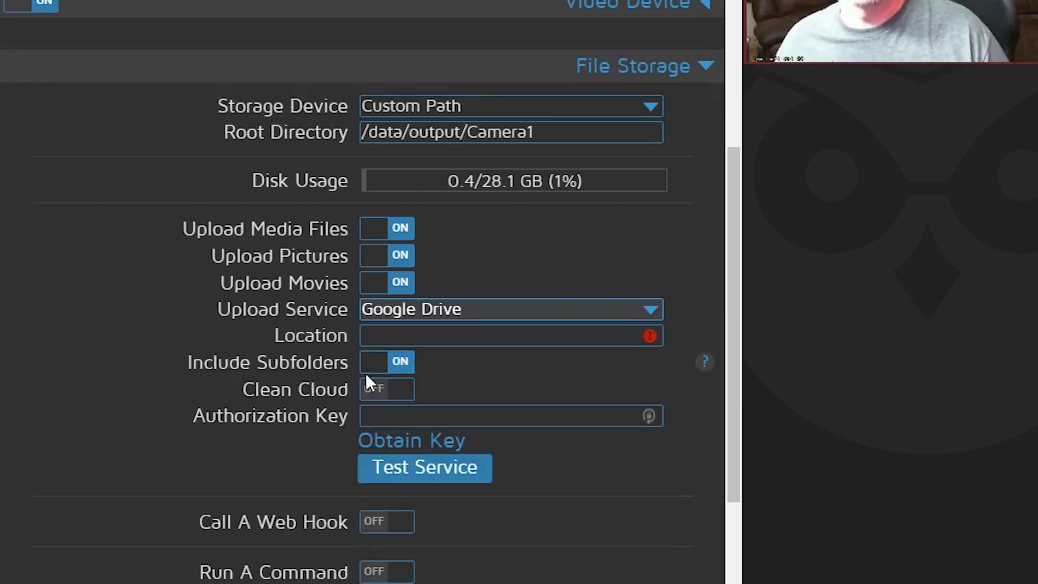
pyautogui.click(386, 335)
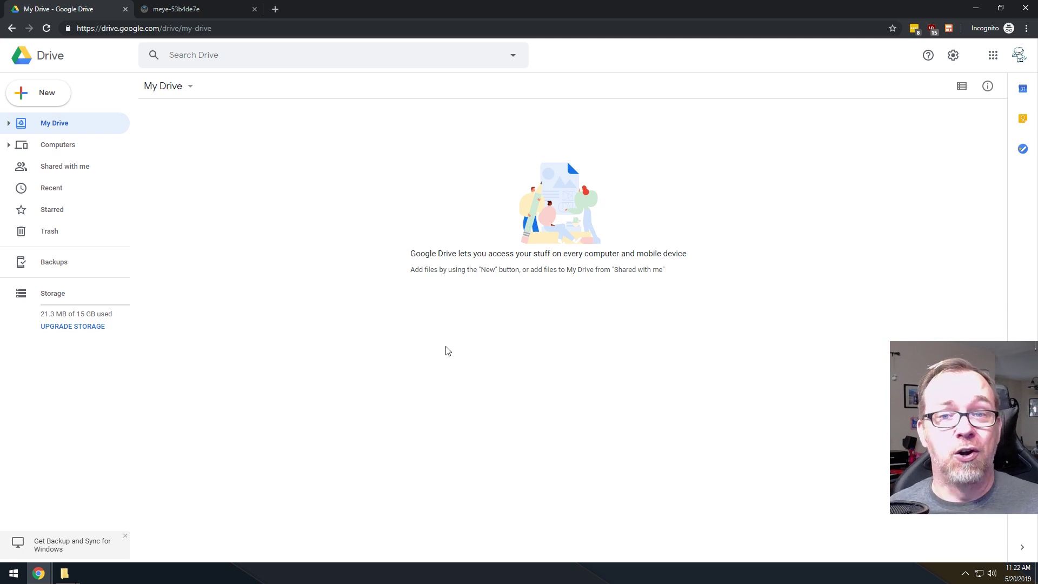
pyautogui.click(176, 9)
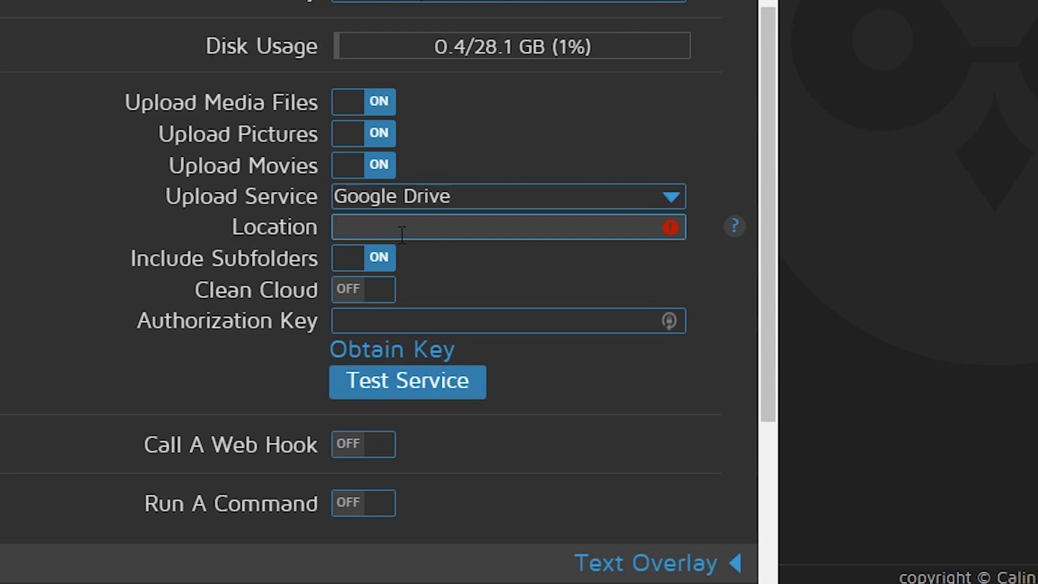
# - Set the Google Drive upload Location to /TOP LEFT/
pyautogui.click(402, 234)
pyautogui.write('/TOPLEFT')
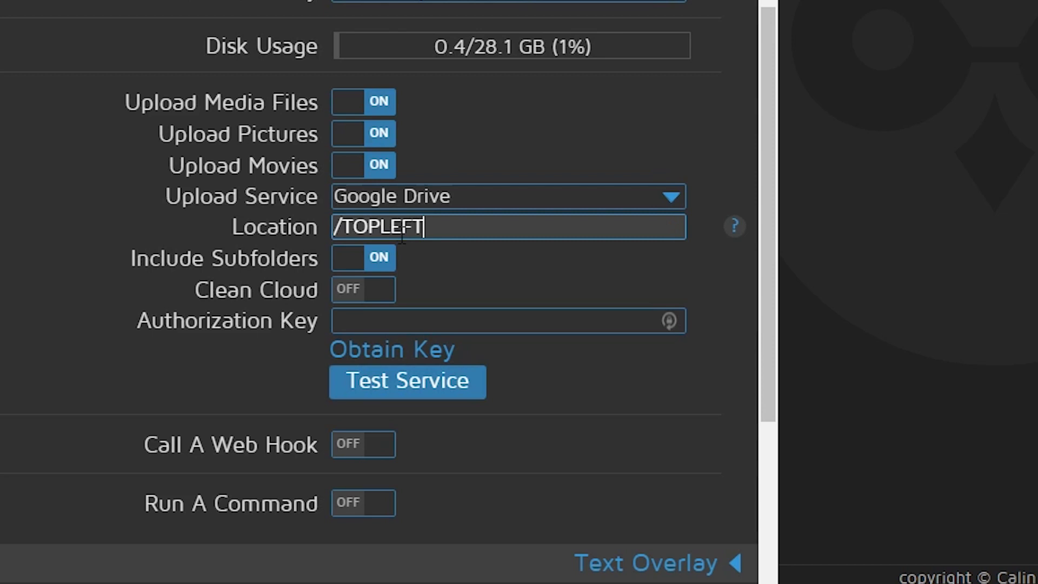
pyautogui.press('Left')
pyautogui.press('Left')
pyautogui.press('Left')
pyautogui.press('Left')
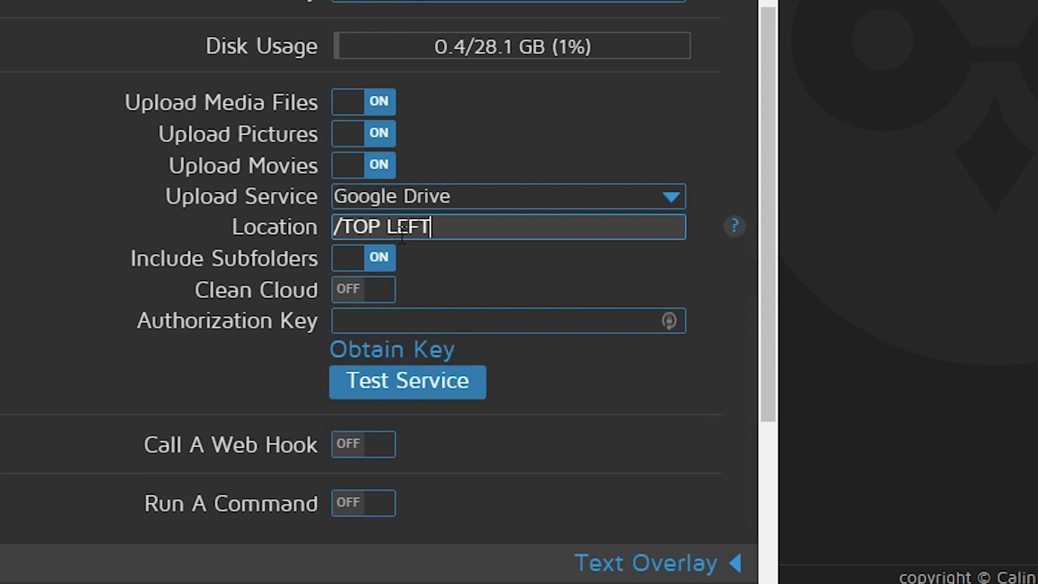
pyautogui.press('End')
pyautogui.write('/')
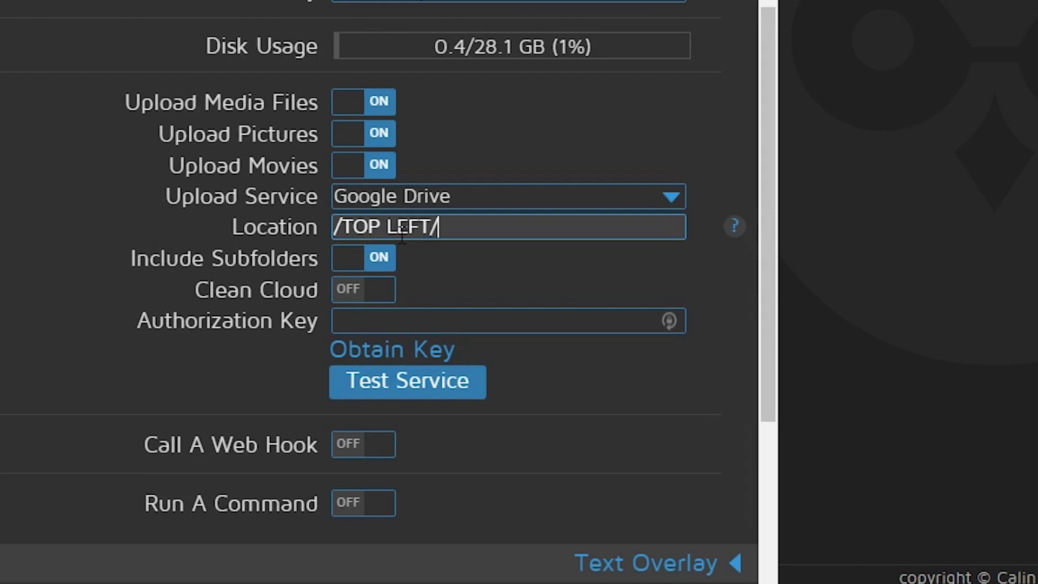
# - Obtain a Google Drive authorization code by allowing motionEye access to the Google account
pyautogui.click(425, 355)
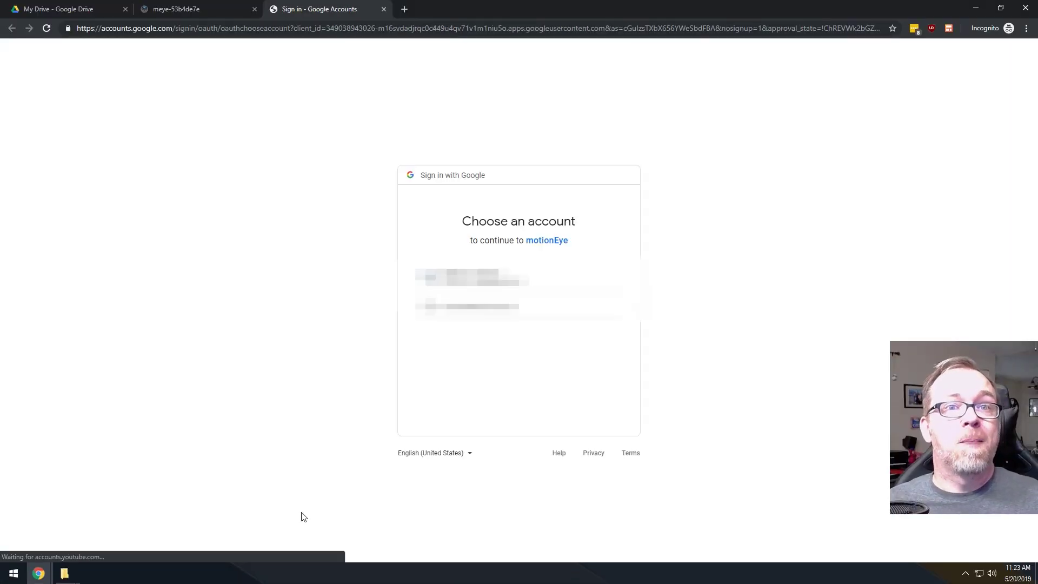
pyautogui.click(486, 278)
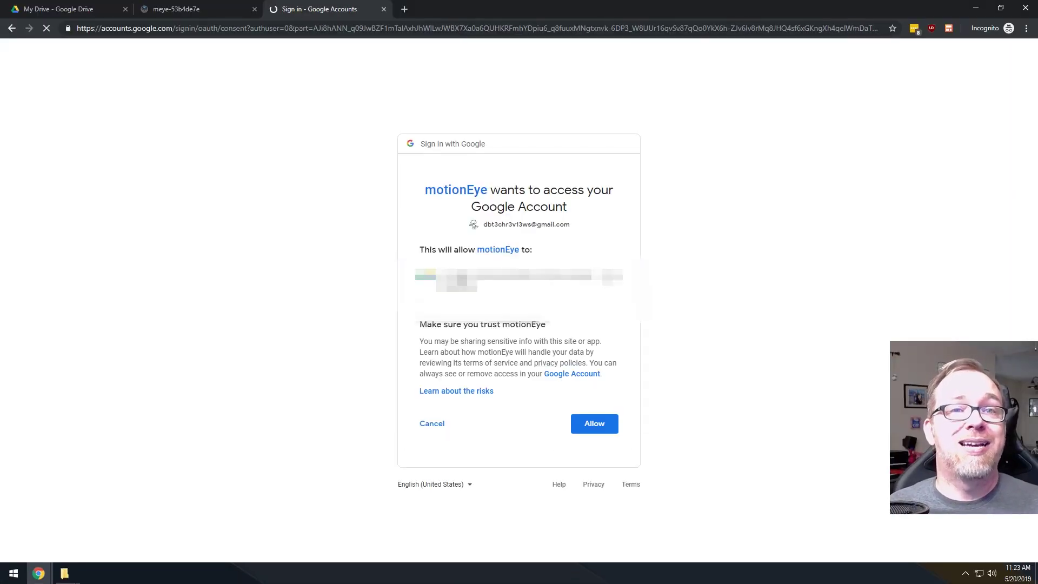
pyautogui.click(595, 424)
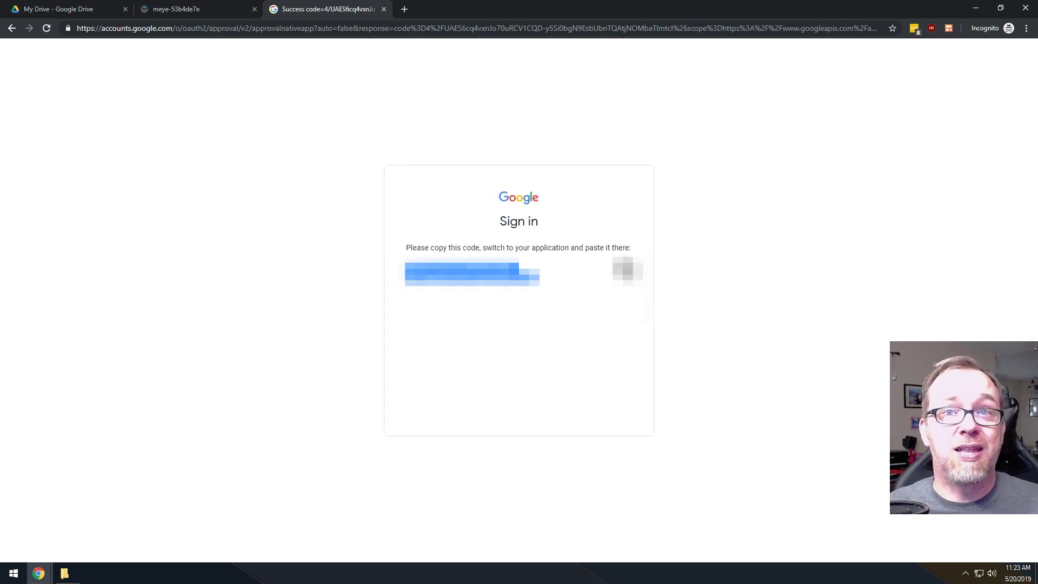
pyautogui.click(174, 8)
# - Paste the authorization key, run a successful Google Drive service test, and apply the settings
pyautogui.click(218, 417)
pyautogui.hotkey('ctrl', 'v')
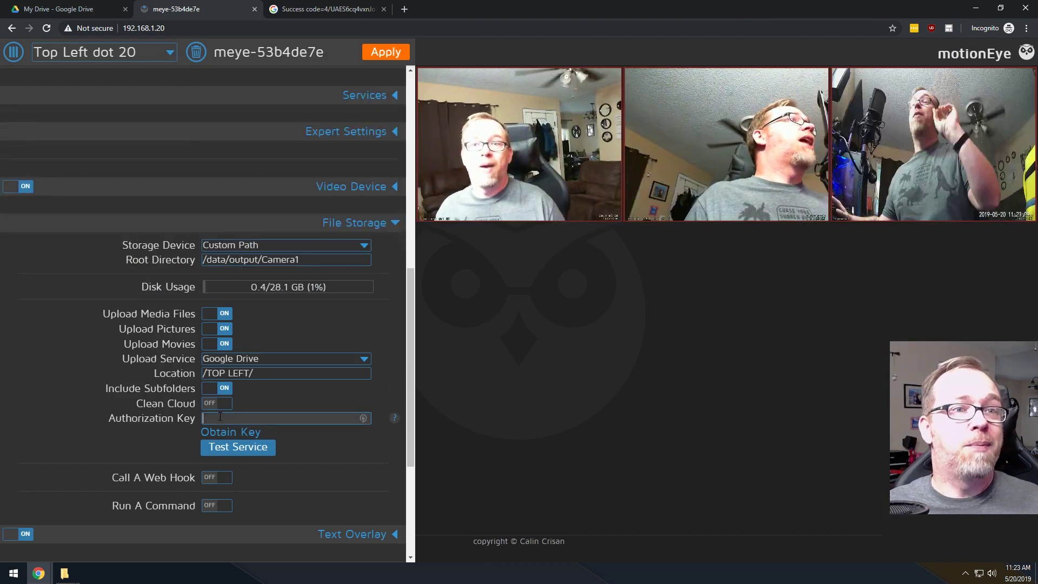
pyautogui.click(231, 448)
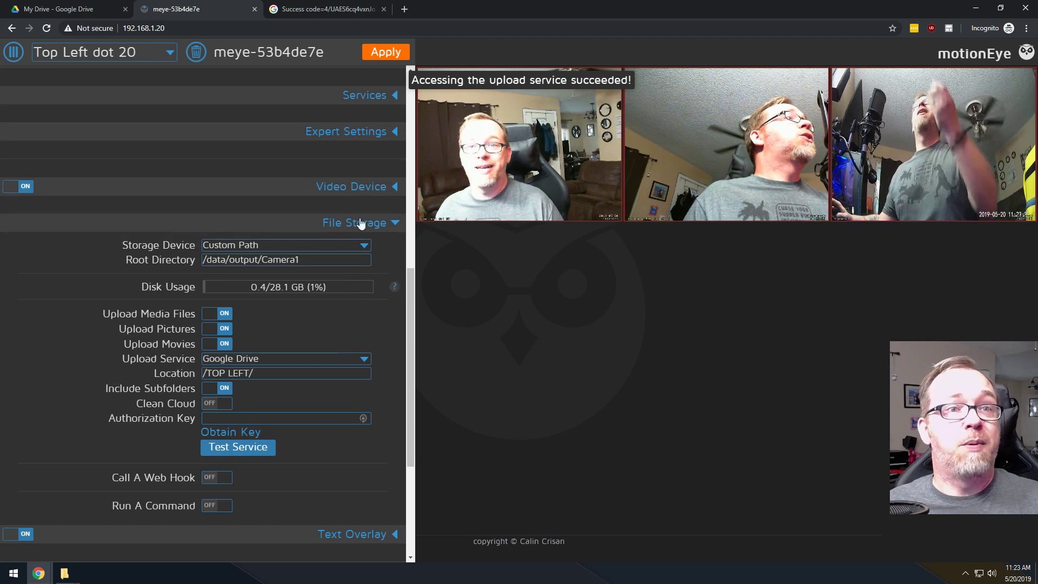
pyautogui.click(381, 54)
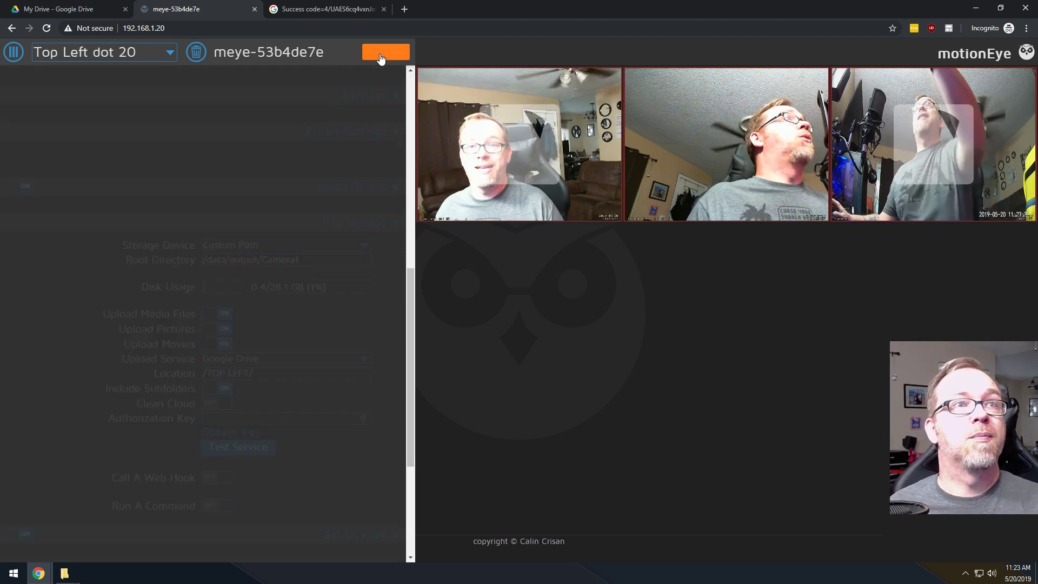
# - Open the new TOP LEFT folder in Google Drive, then go back to motionEye
pyautogui.click(60, 9)
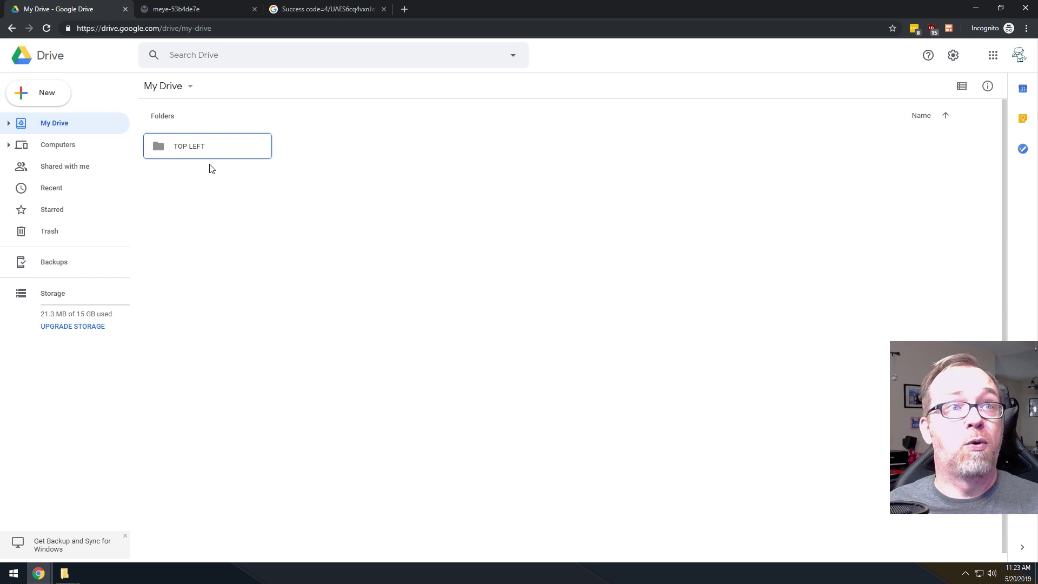
pyautogui.doubleClick(200, 150)
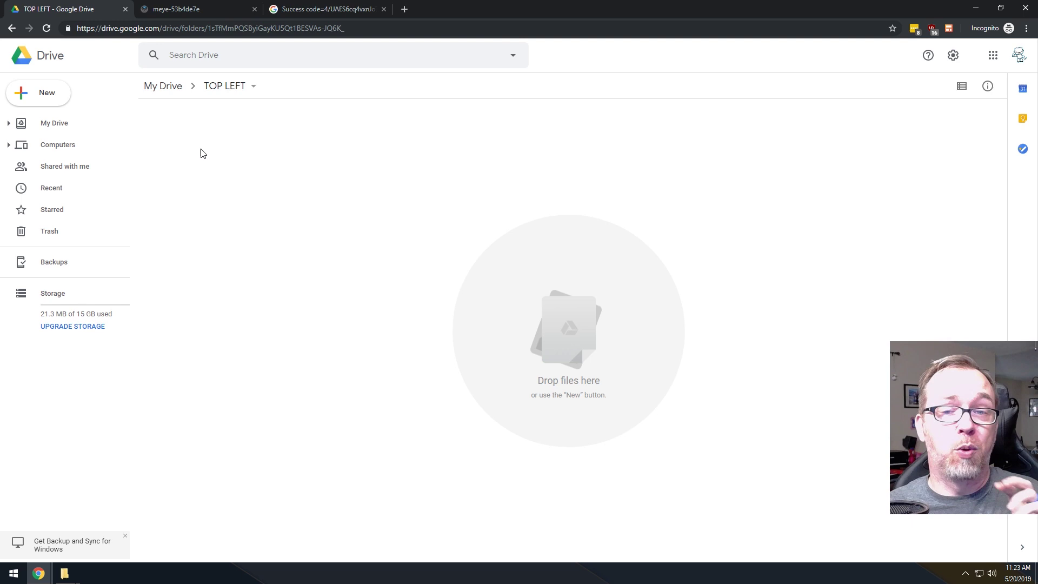
pyautogui.hotkey('ctrl', 'Tab')
# - Select the Bottom right dot 15 camera and enable media uploads to Google Drive
pyautogui.click(130, 53)
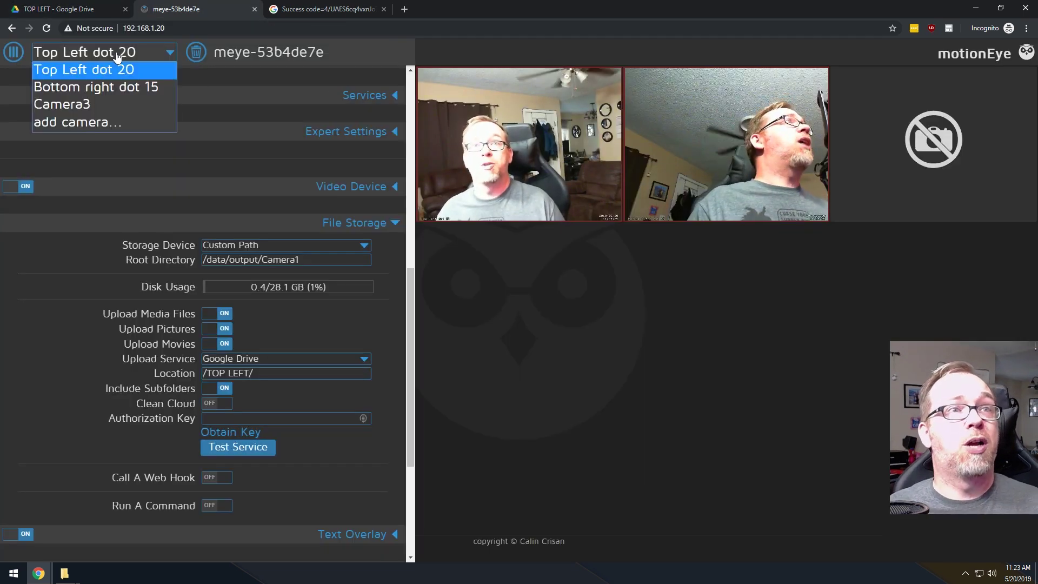
pyautogui.click(112, 86)
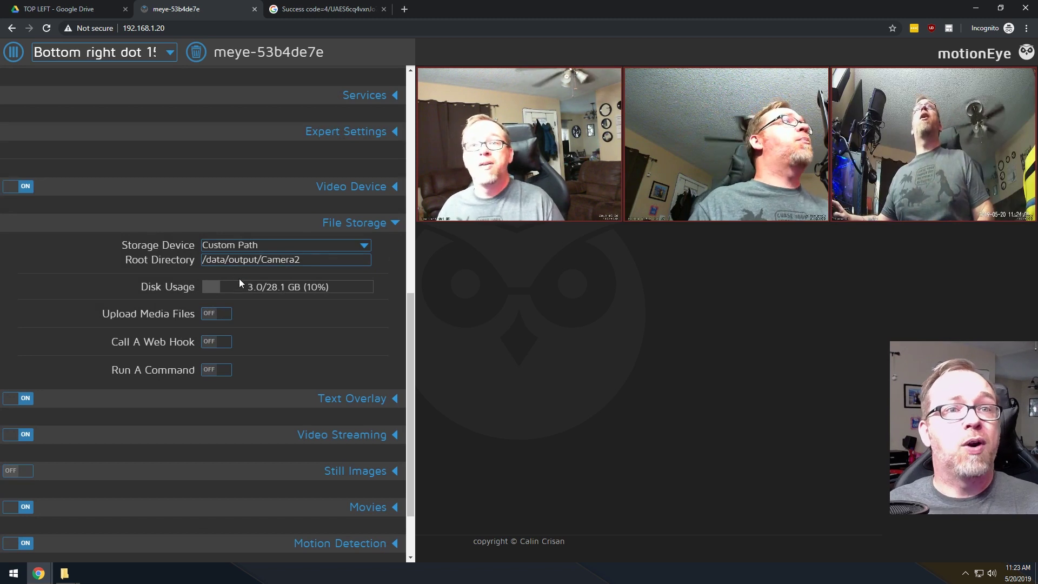
pyautogui.click(222, 314)
pyautogui.click(233, 359)
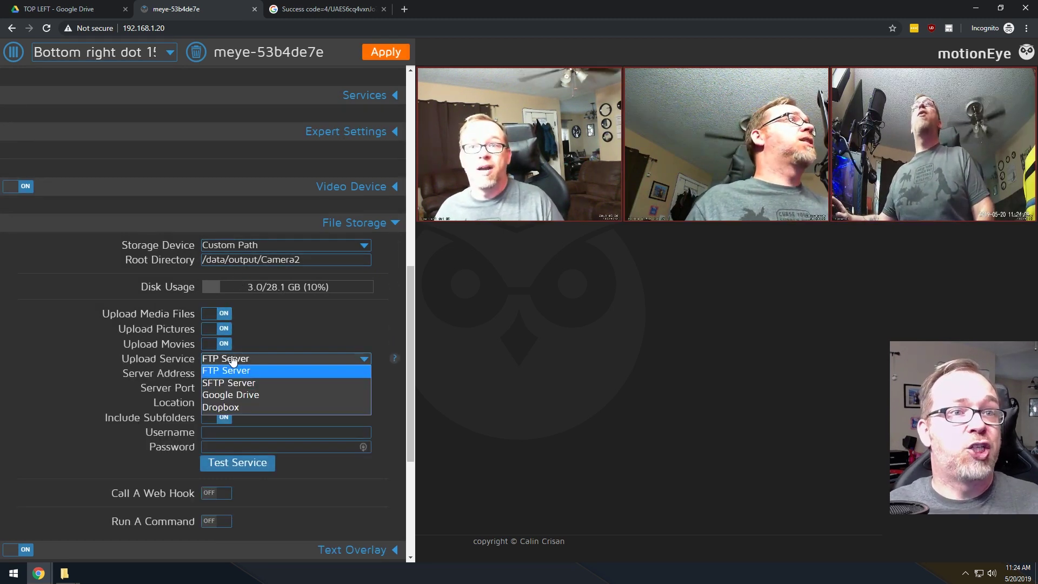
pyautogui.click(238, 395)
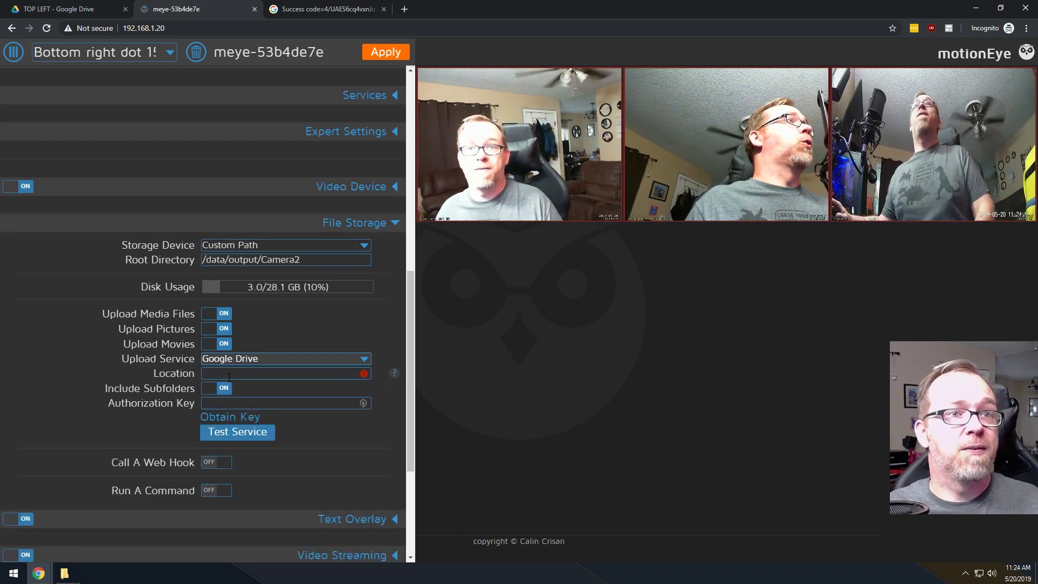
# - Set the upload Location to /TOP RIGHT/ and request a Google authorization key
pyautogui.click(227, 374)
pyautogui.write('/TOP RIGHT/')
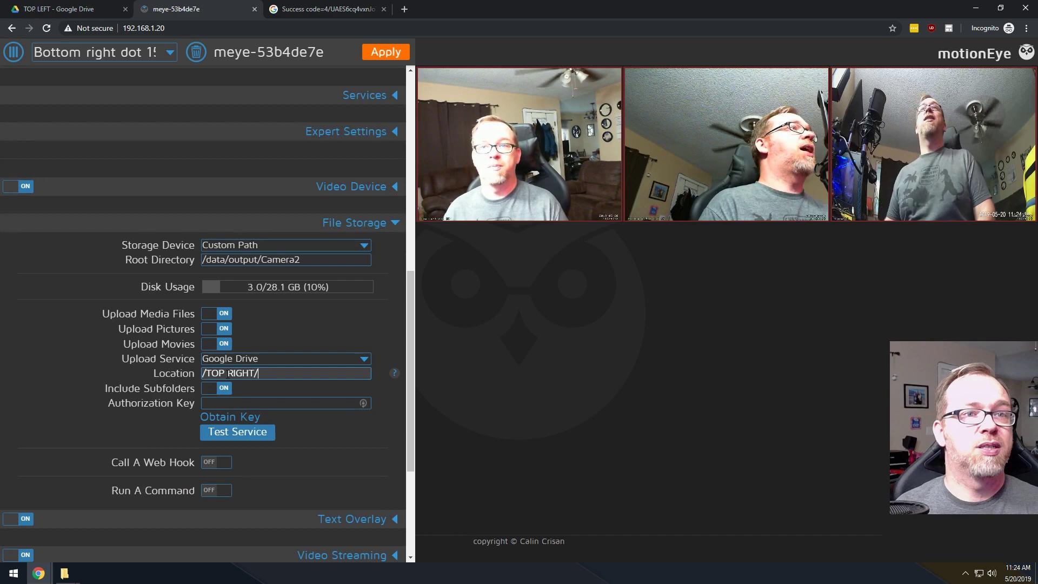
pyautogui.click(229, 403)
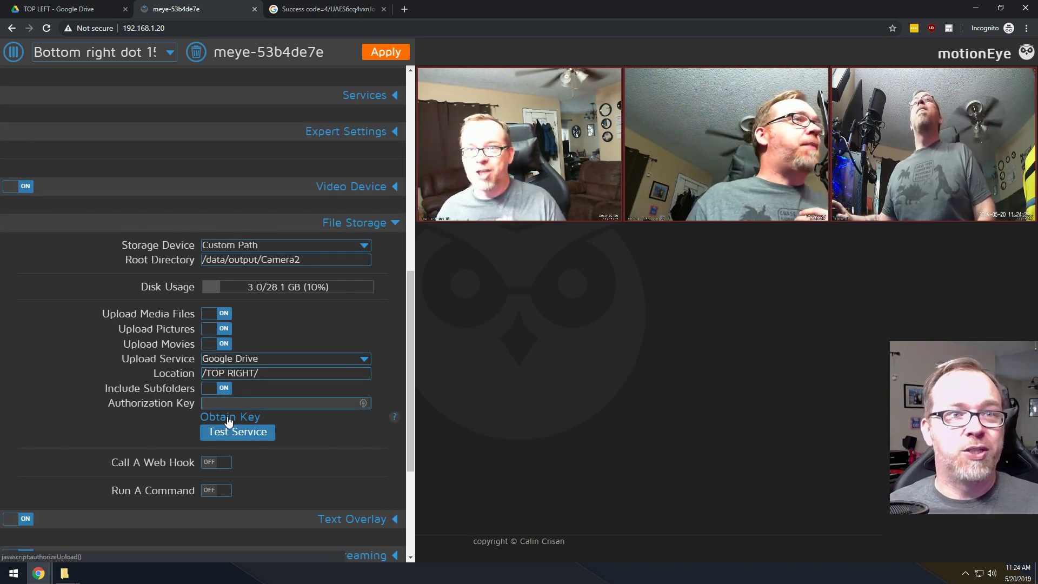
pyautogui.click(229, 421)
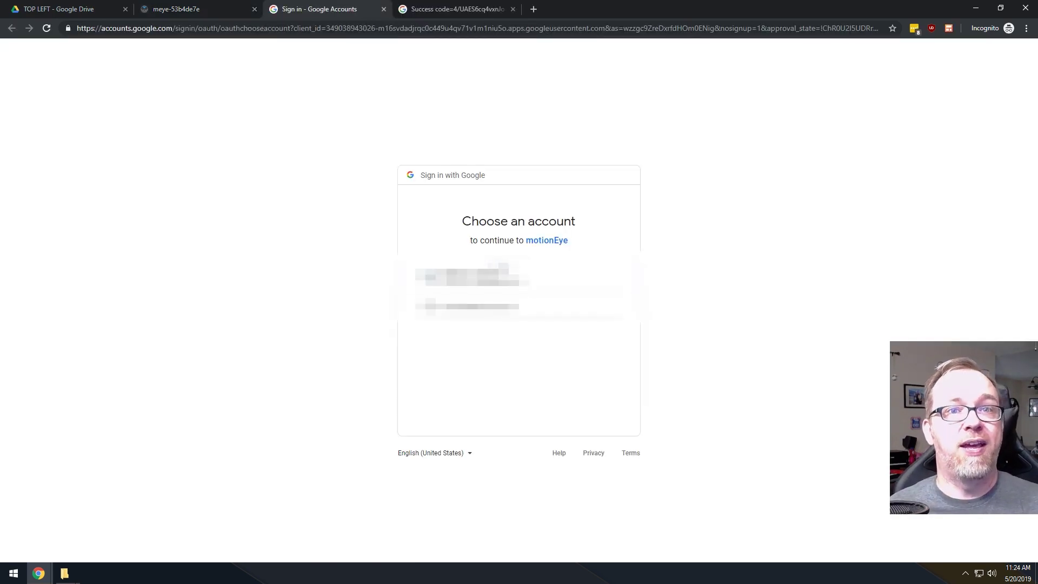
# - Choose the Google account, allow motionEye access, and return with the authorization code
pyautogui.click(465, 286)
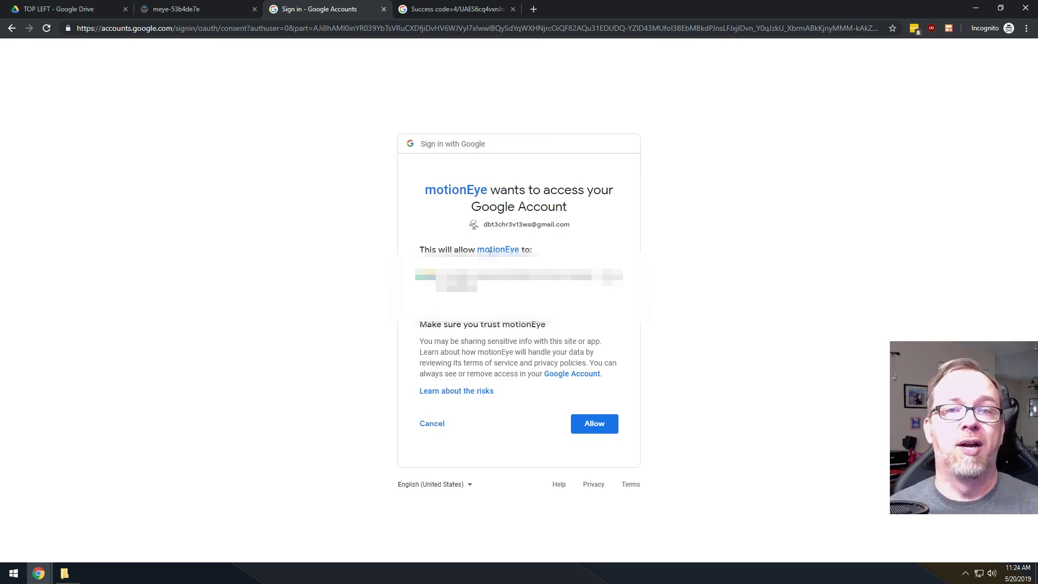
pyautogui.click(594, 427)
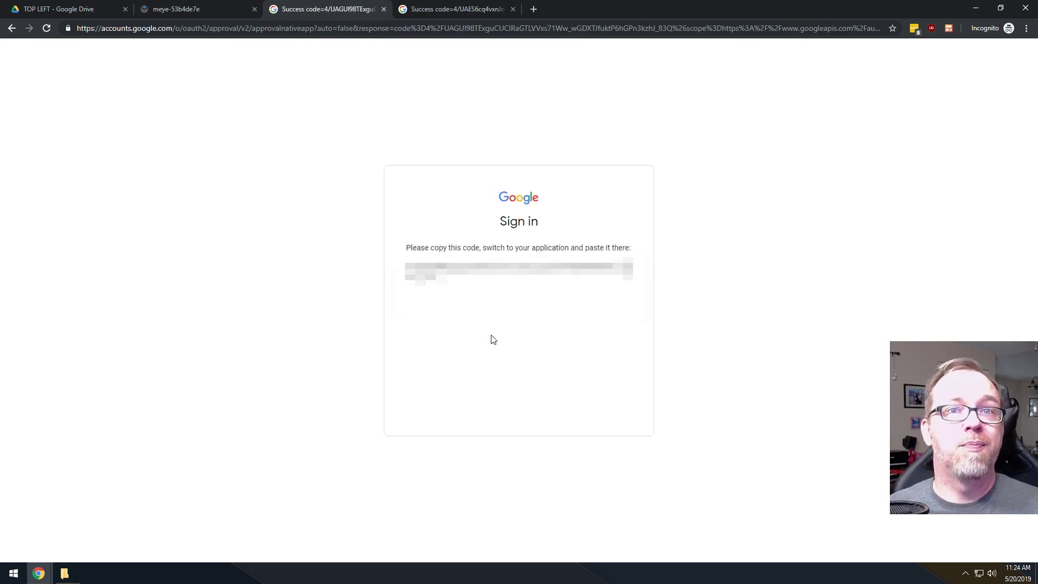
pyautogui.click(144, 9)
# - Paste the authorization code, pass the upload test, apply, and reload My Drive
pyautogui.click(363, 403)
pyautogui.hotkey('ctrl', 'v')
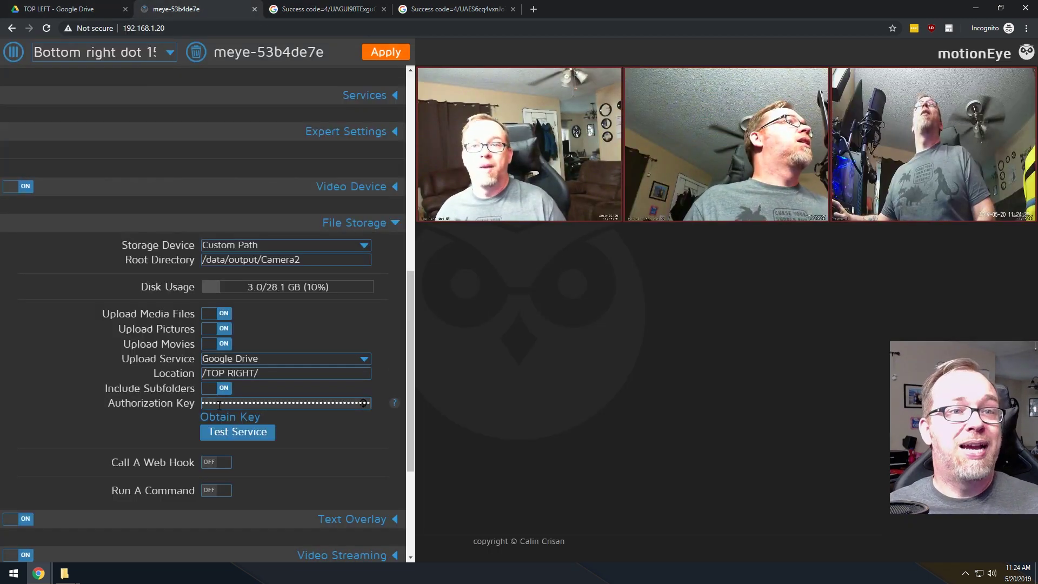
pyautogui.click(226, 431)
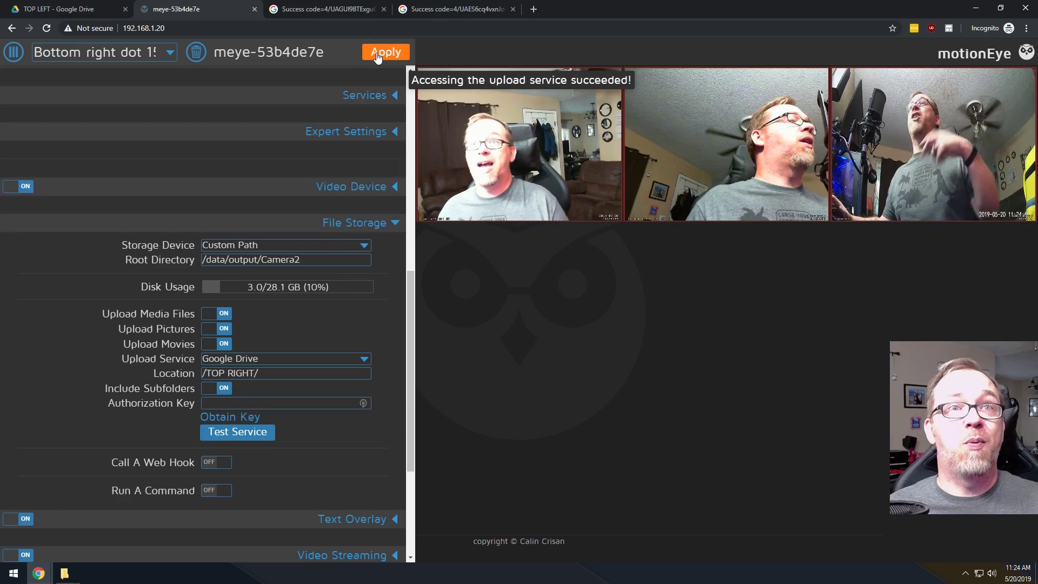
pyautogui.click(377, 54)
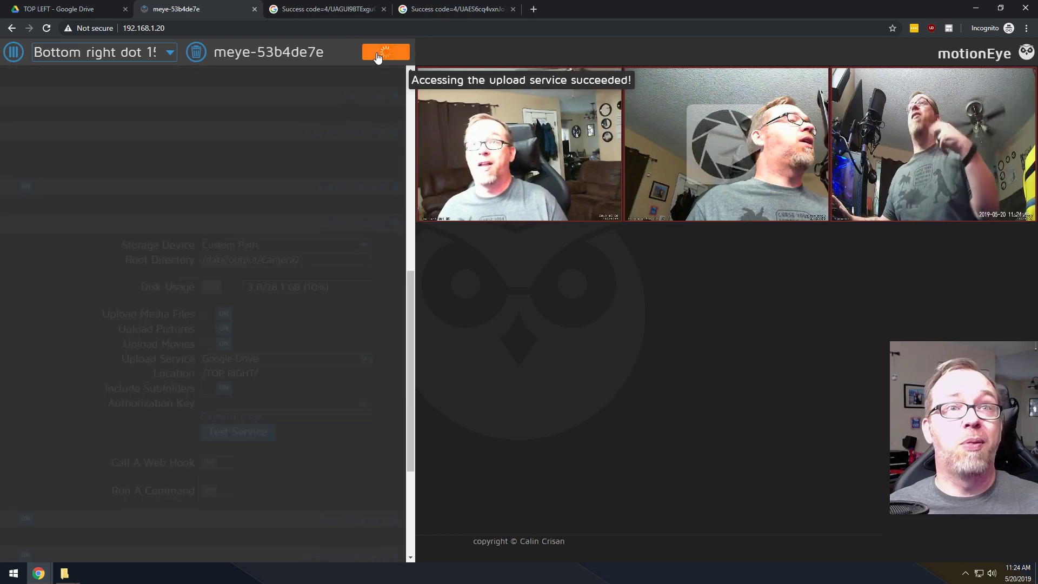
pyautogui.click(79, 10)
pyautogui.hotkey('alt', 'Left')
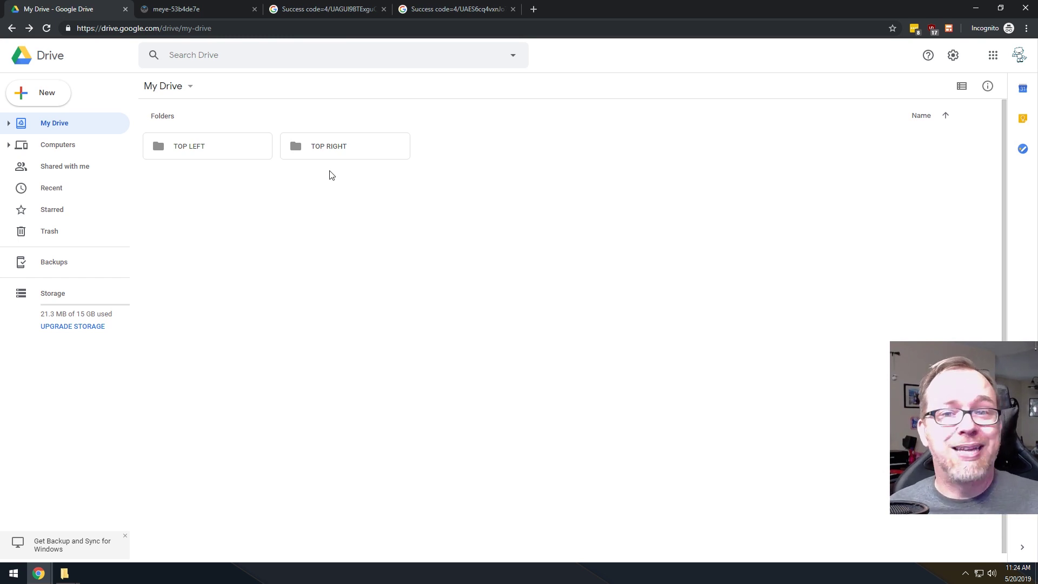
# - Return to motionEye after seeing TOP RIGHT beside TOP LEFT in My Drive
pyautogui.click(182, 10)
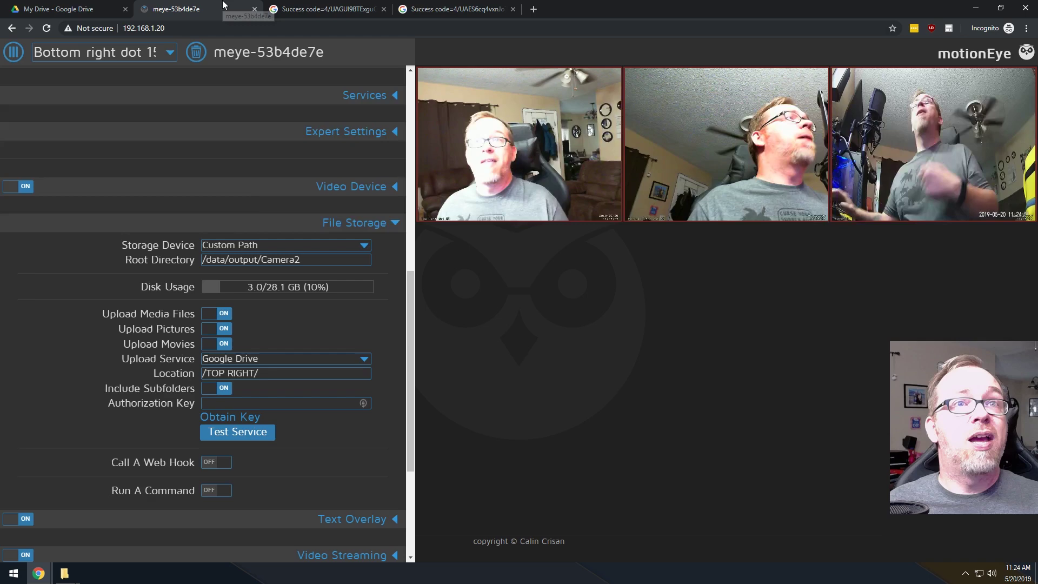
# - Switch to Camera3, keep Custom Path storage, and turn on media uploads via Google Drive
pyautogui.click(102, 52)
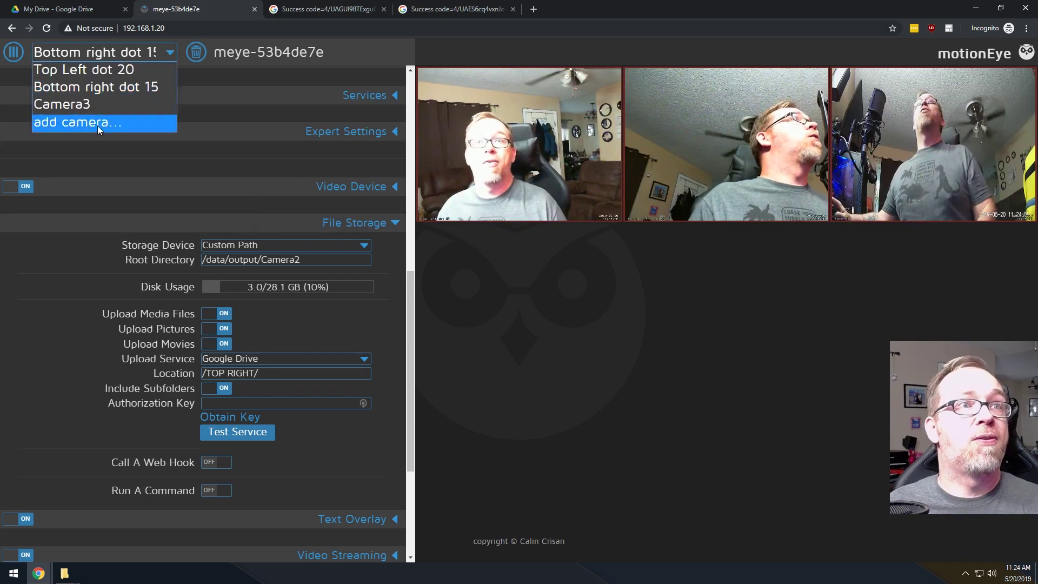
pyautogui.click(80, 108)
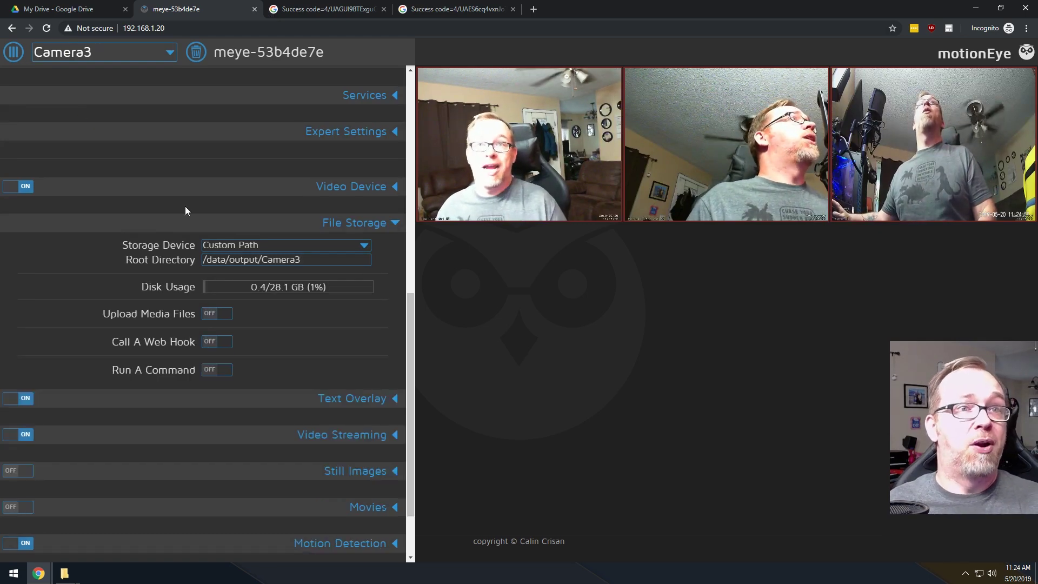
pyautogui.click(223, 245)
pyautogui.click(208, 296)
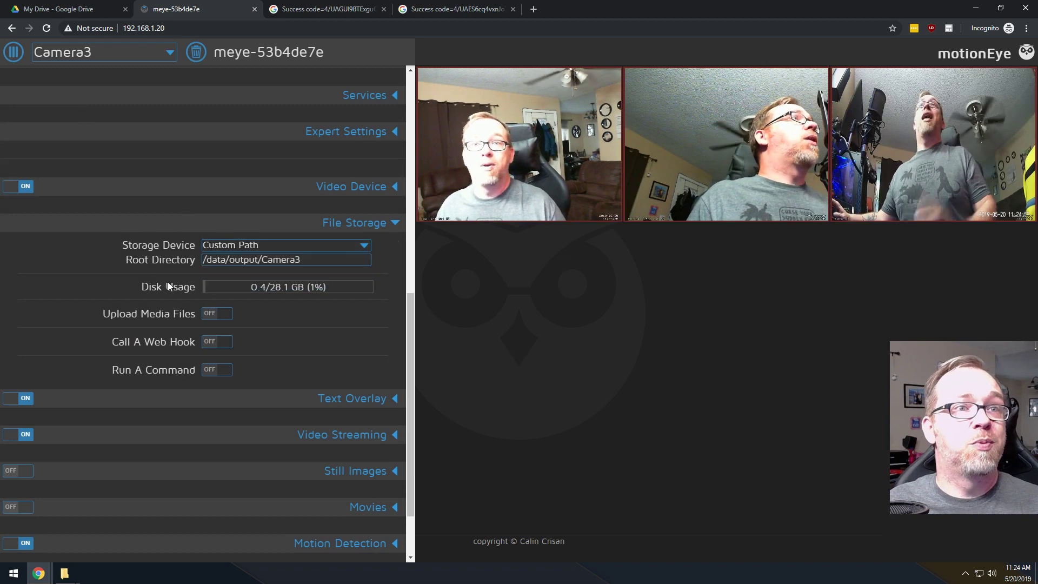
pyautogui.click(209, 315)
pyautogui.click(223, 358)
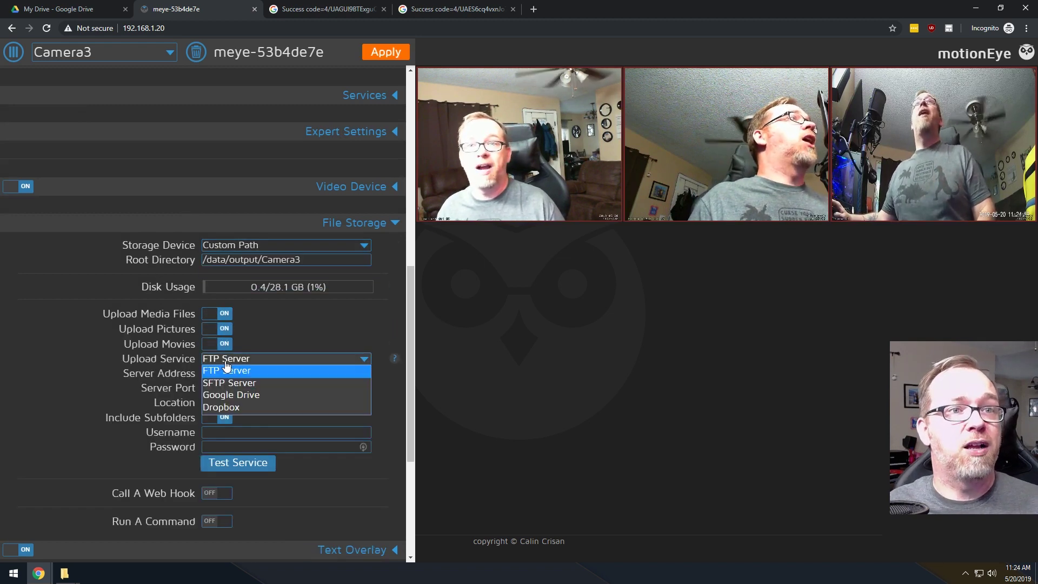
pyautogui.click(223, 400)
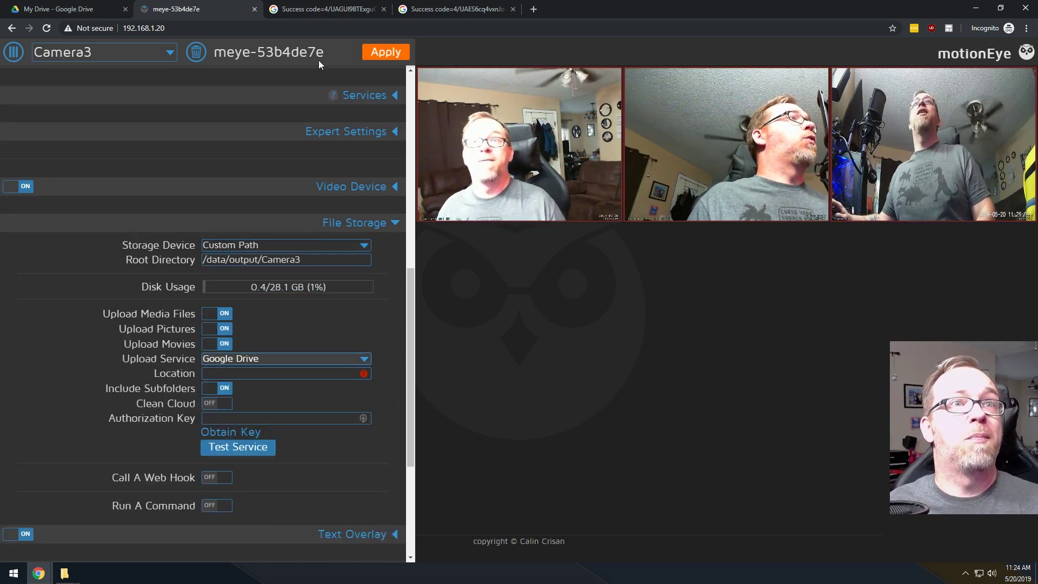
# - Authorize motionEye with the Google account and copy the new authorization code for Camera3
pyautogui.middleClick(323, 14)
pyautogui.middleClick(322, 15)
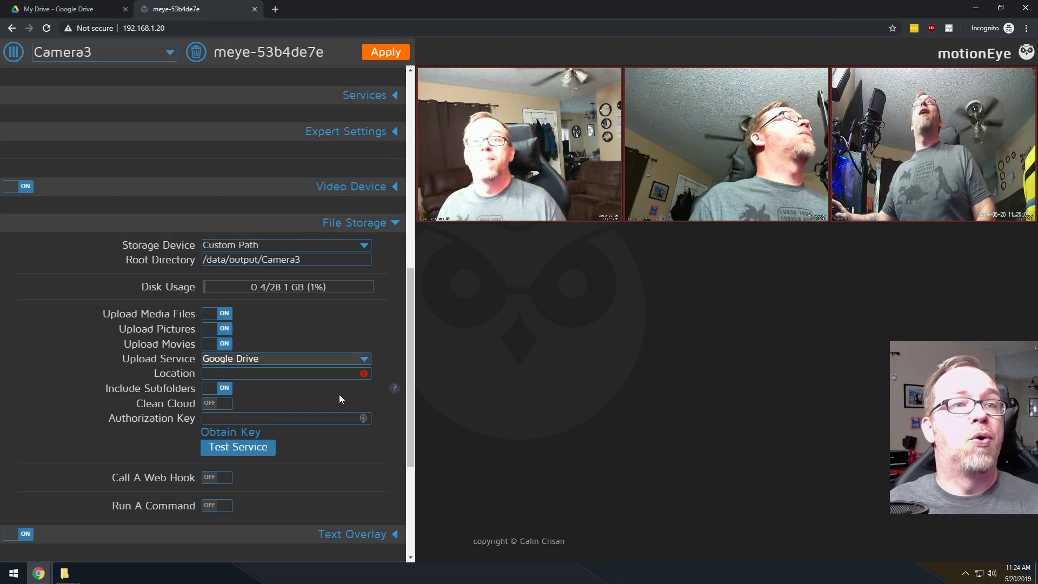
pyautogui.click(253, 437)
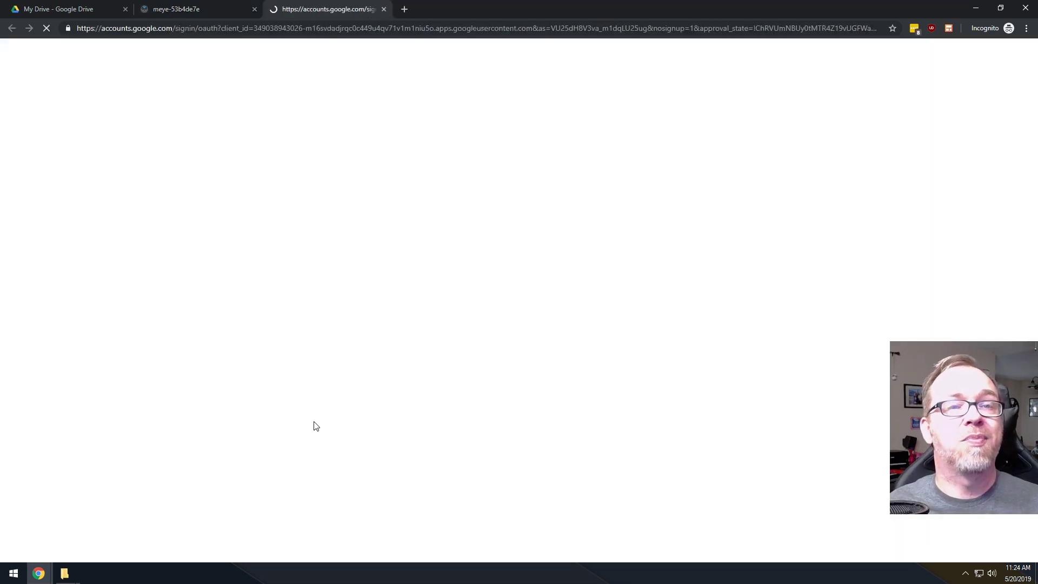
pyautogui.click(477, 275)
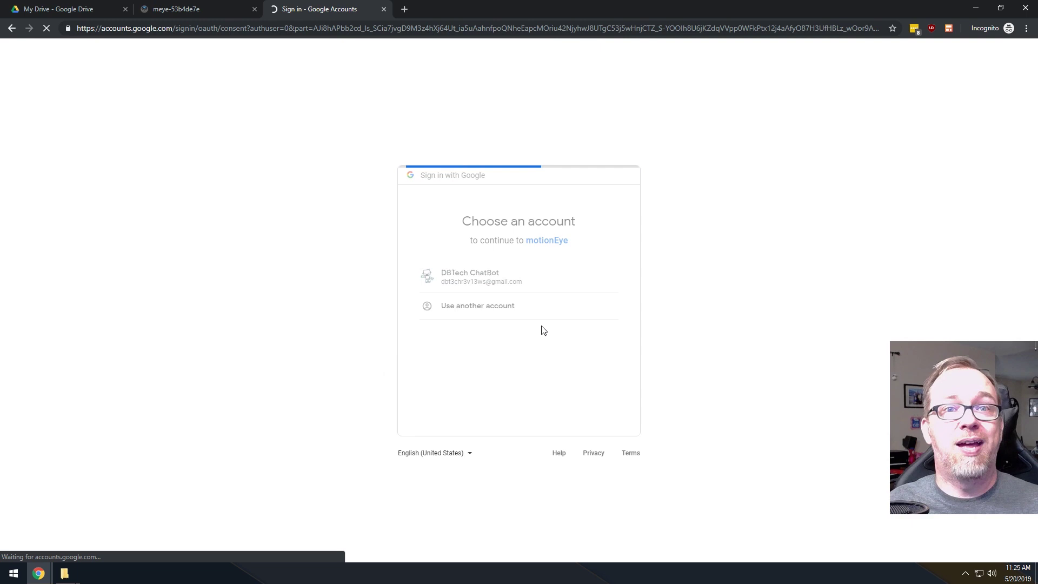
pyautogui.click(587, 422)
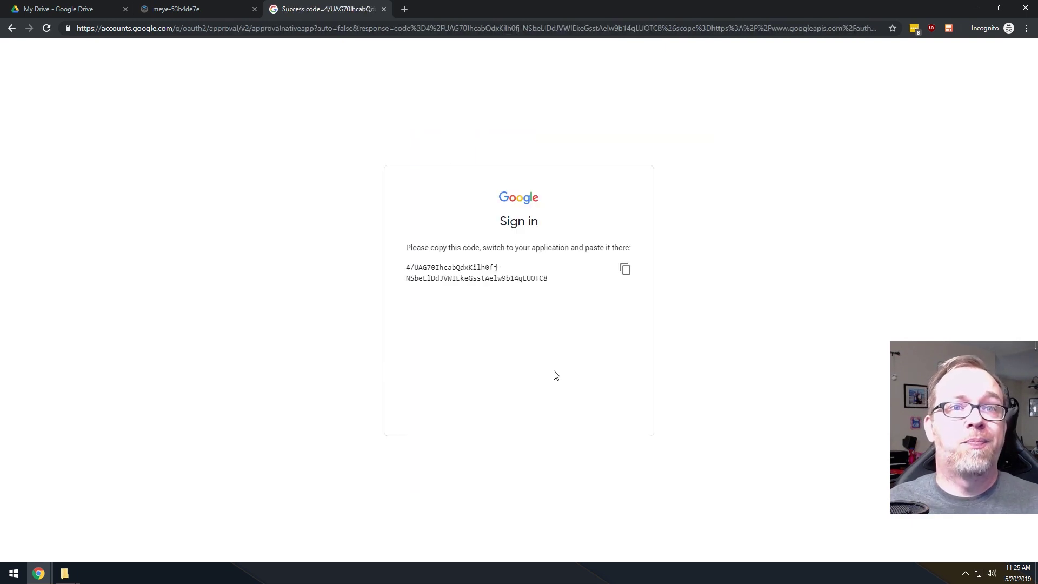
pyautogui.click(626, 272)
pyautogui.click(173, 8)
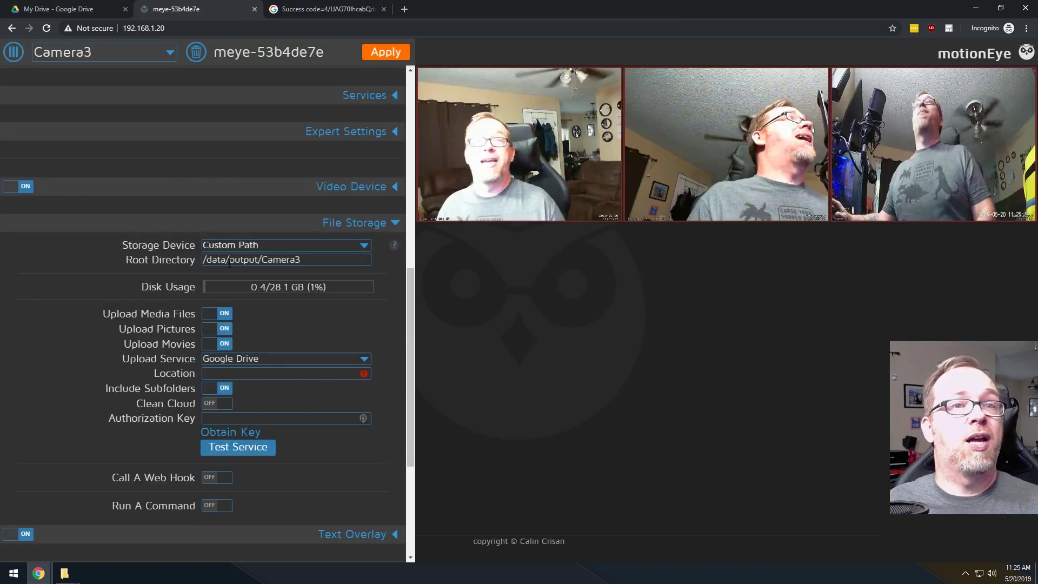
# - Set Camera3's upload location to /CAMERA 3/, paste the authorization key, and test the service
pyautogui.click(234, 373)
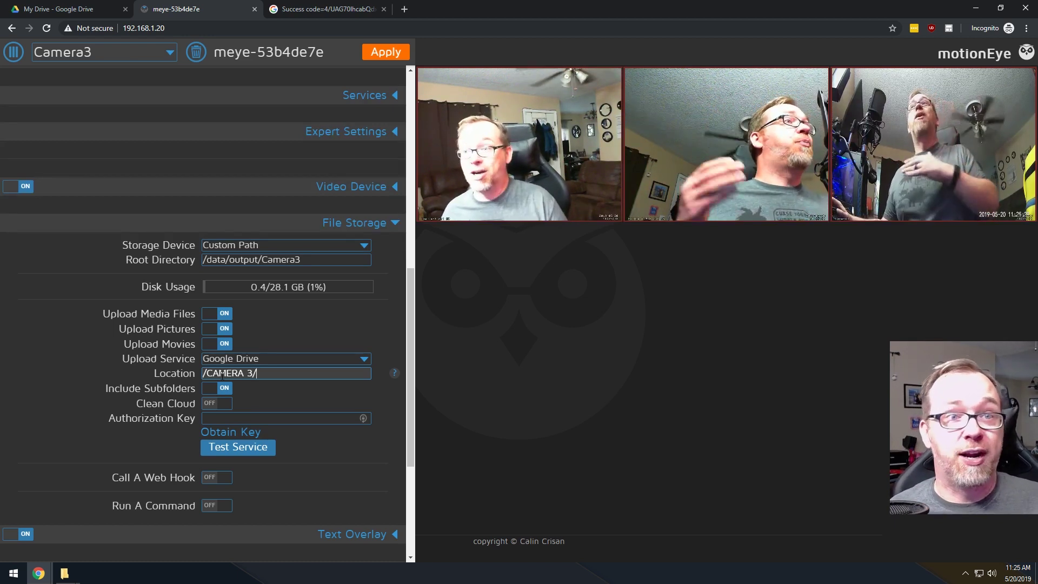
pyautogui.click(224, 418)
pyautogui.hotkey('ctrl', 'v')
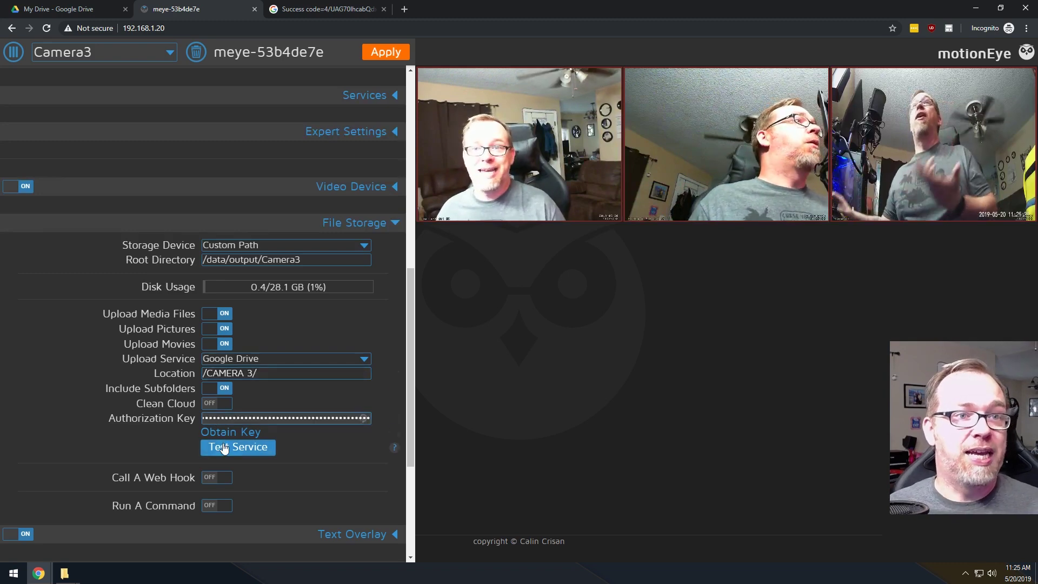
pyautogui.click(223, 448)
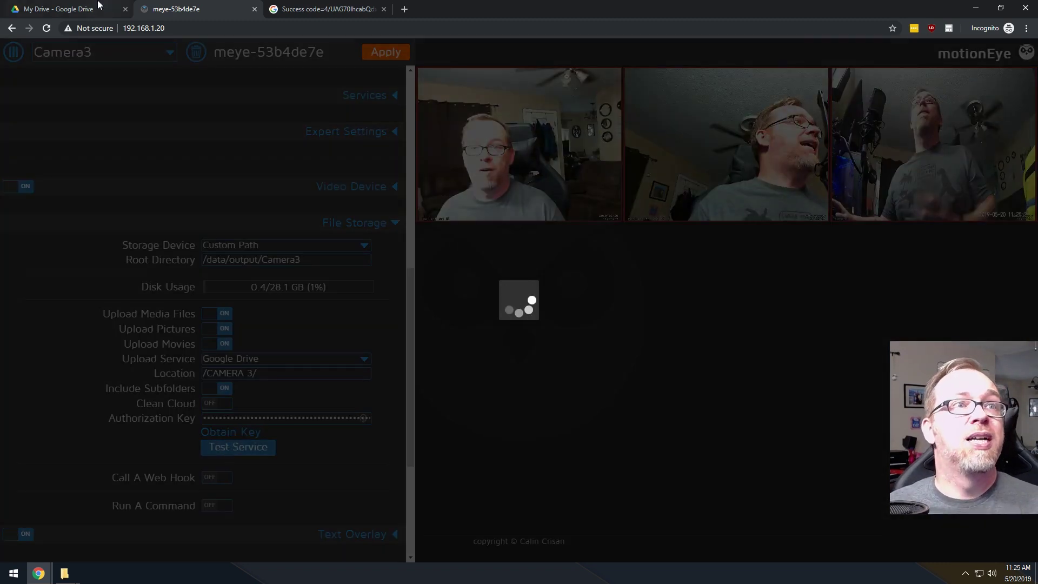
# - Confirm the test result and check that a CAMERA 3 folder appears in My Drive
pyautogui.click(62, 8)
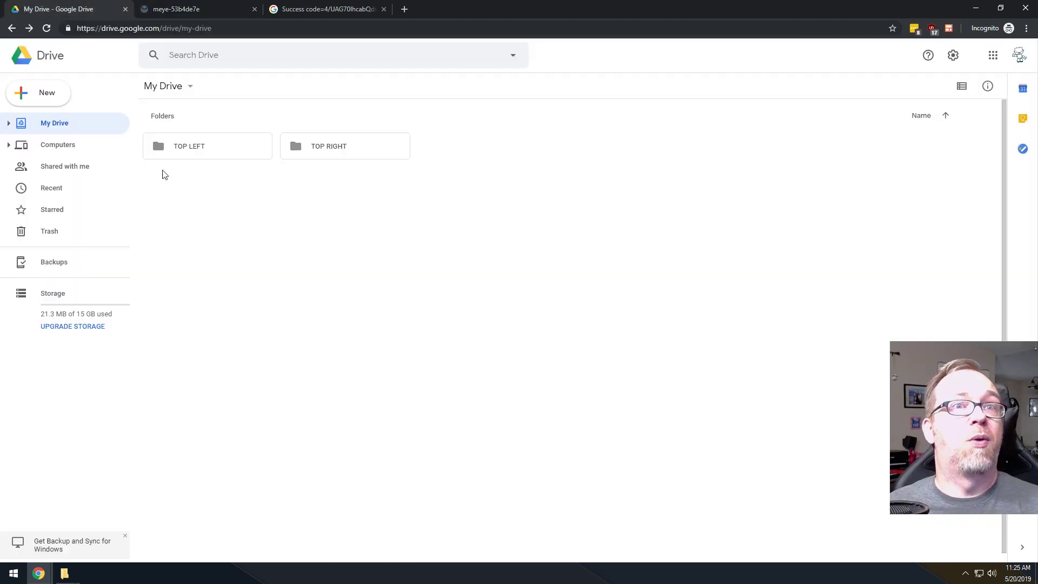
pyautogui.click(196, 5)
pyautogui.click(62, 9)
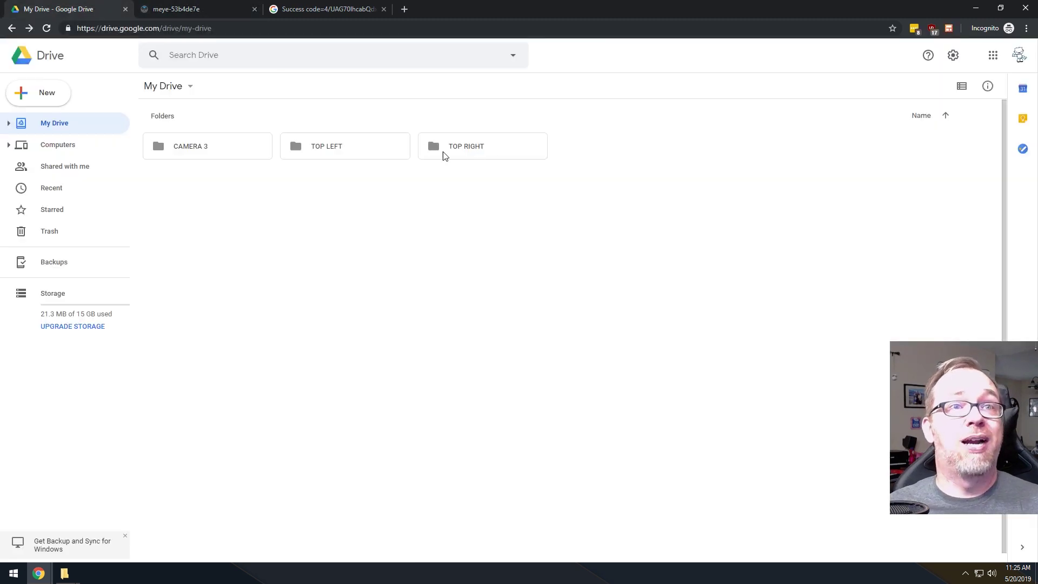
pyautogui.click(162, 9)
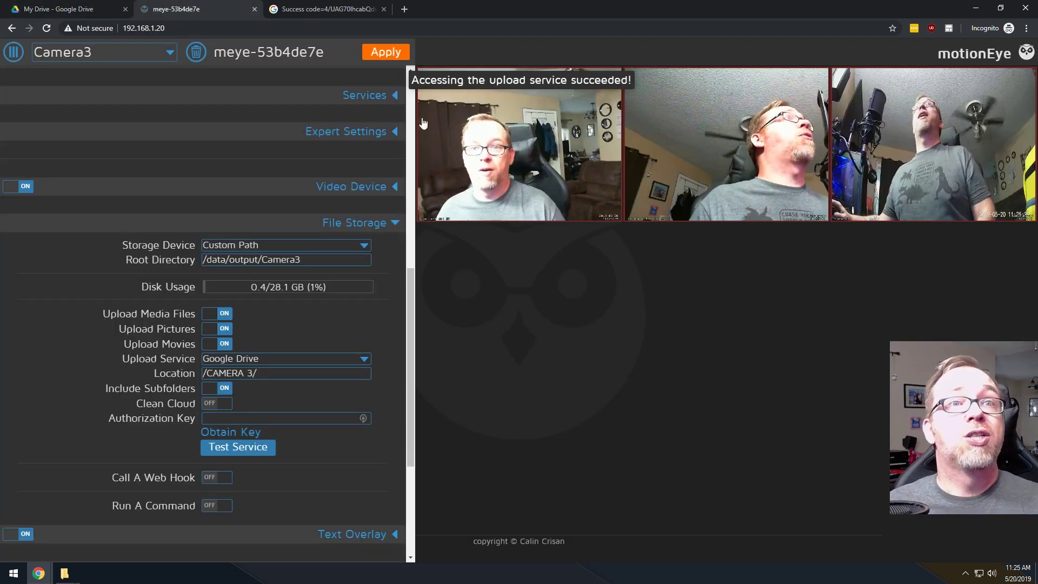